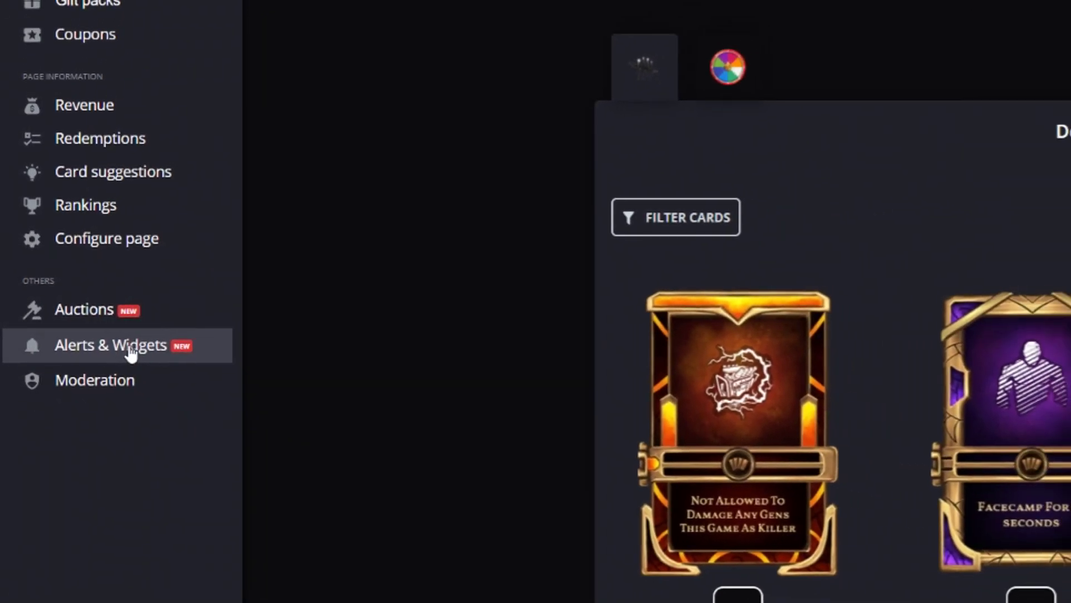
Open the ChatBot settings from the ChatBot tile under Alerts & Widgets
click(201, 364)
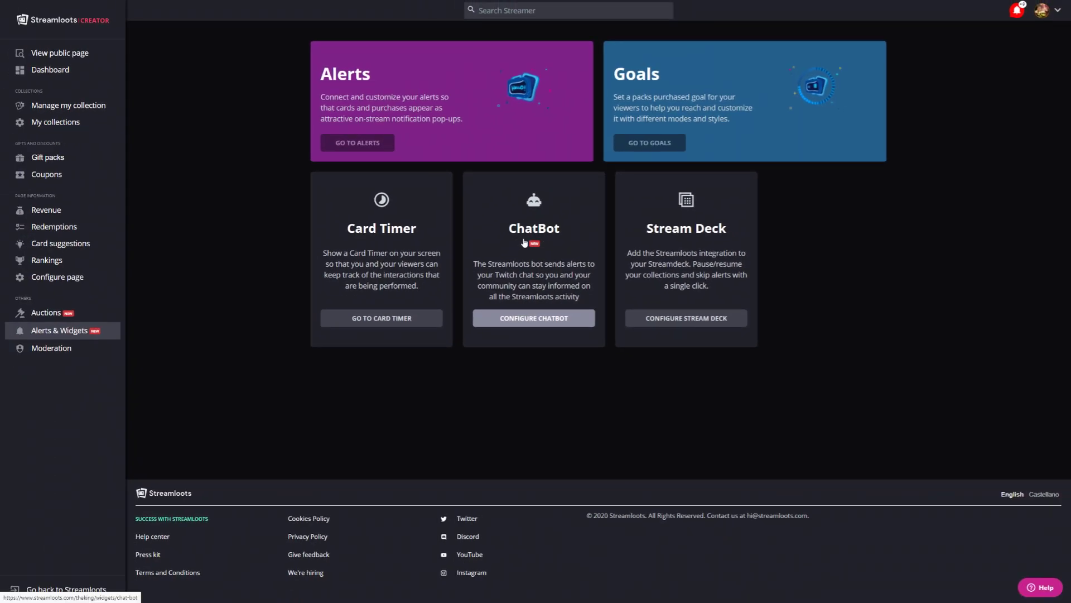
click(532, 318)
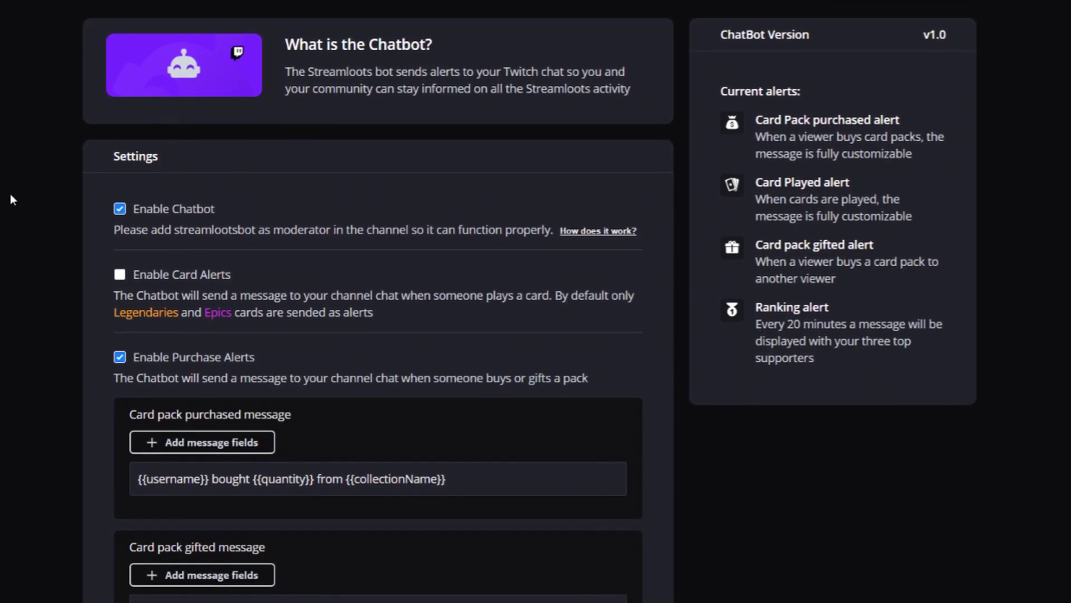
Enable card alerts, including Common and Rare cards
click(121, 274)
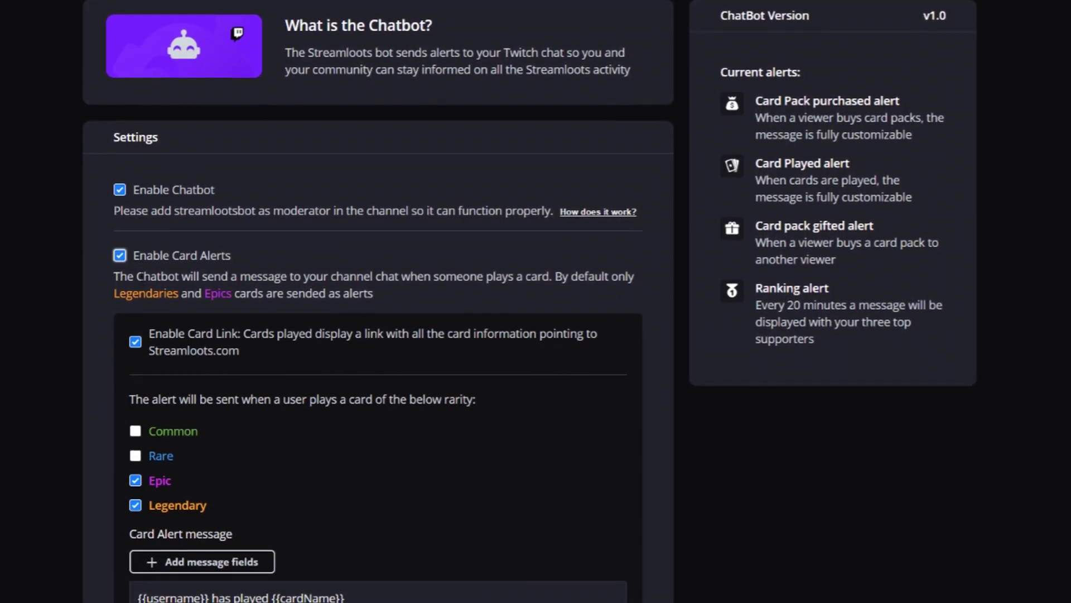
click(166, 432)
click(162, 457)
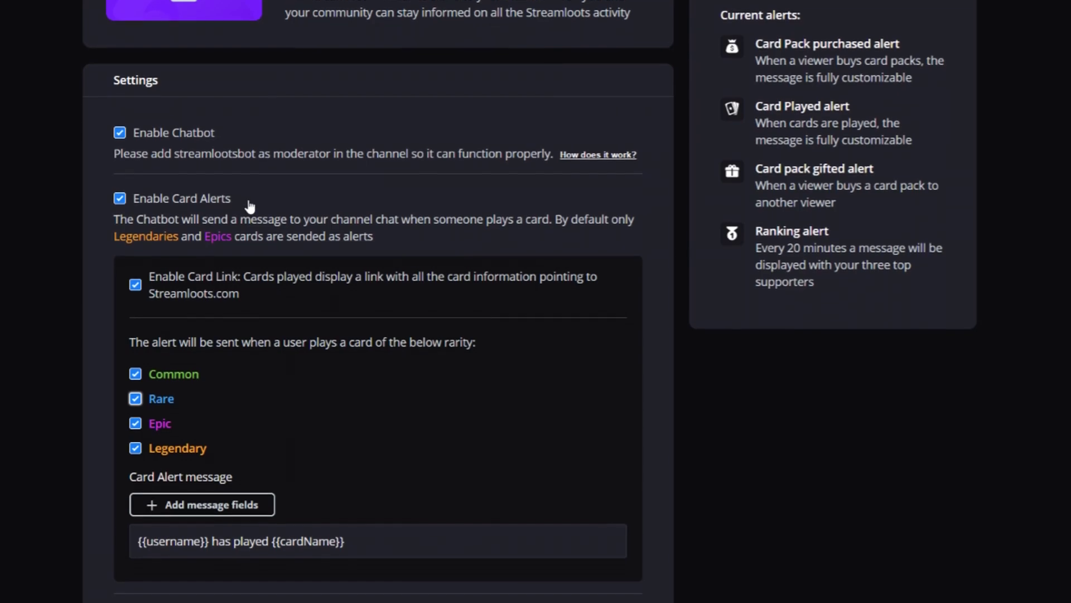
click(184, 200)
click(119, 199)
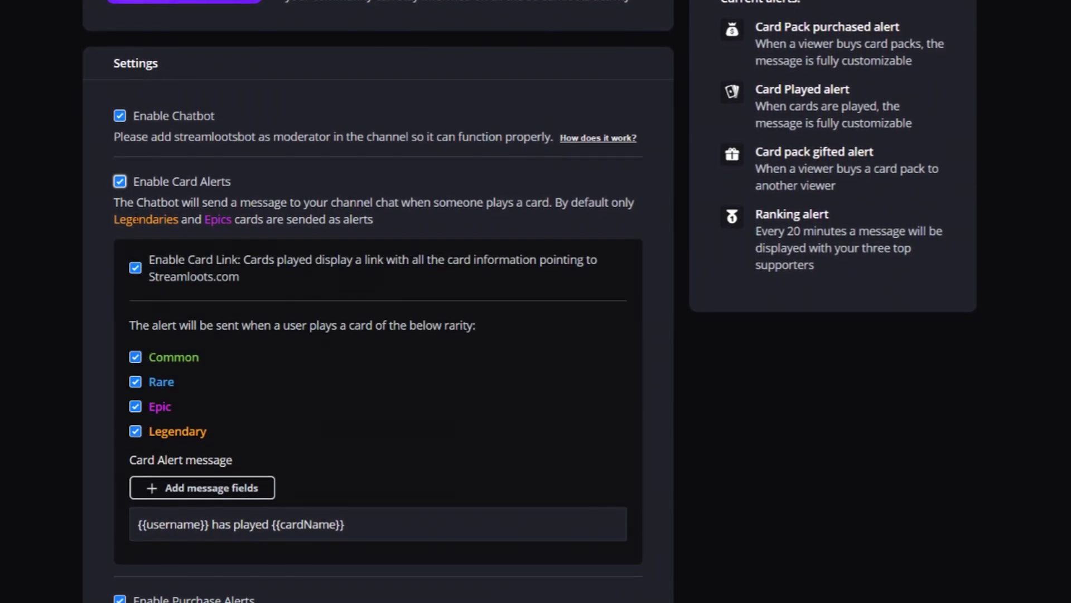
Enable ranking alerts for top supporters and save the ChatBot settings
scroll(211, 177, down, 8)
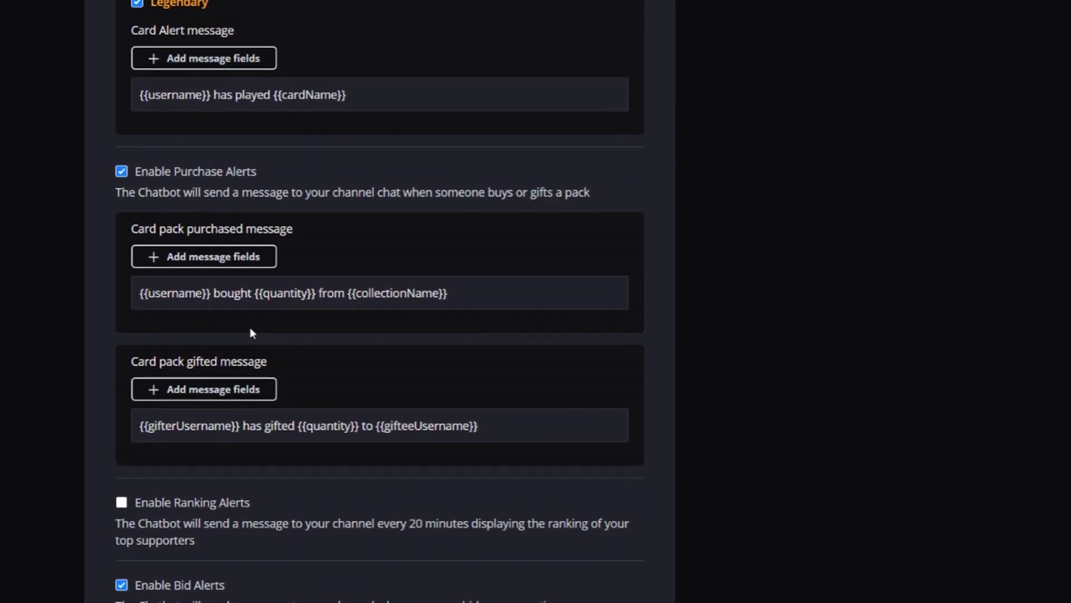
scroll(250, 333, down, 3)
click(229, 383)
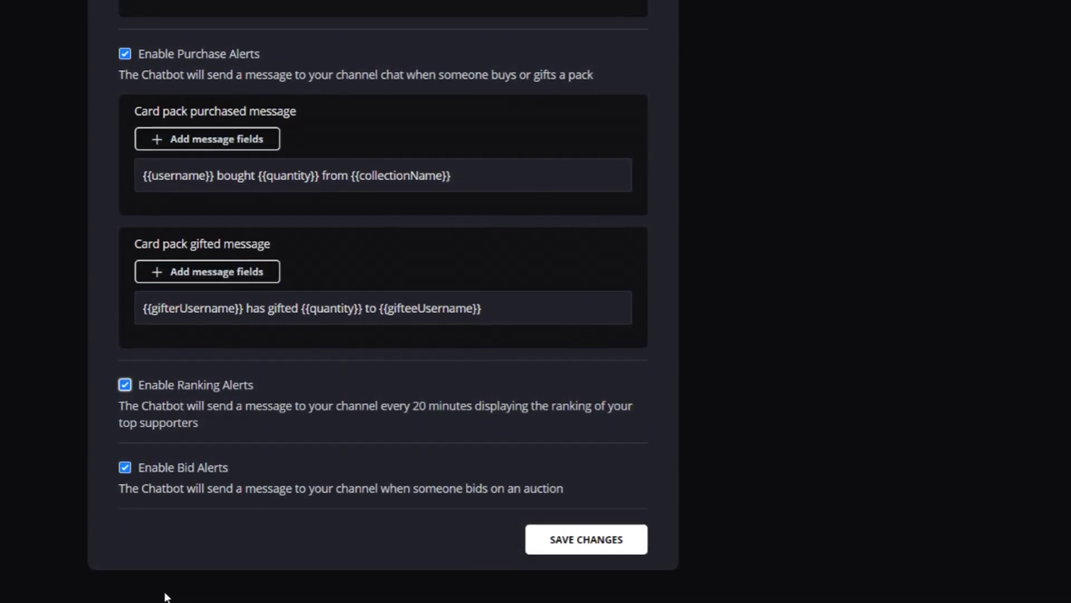
click(585, 549)
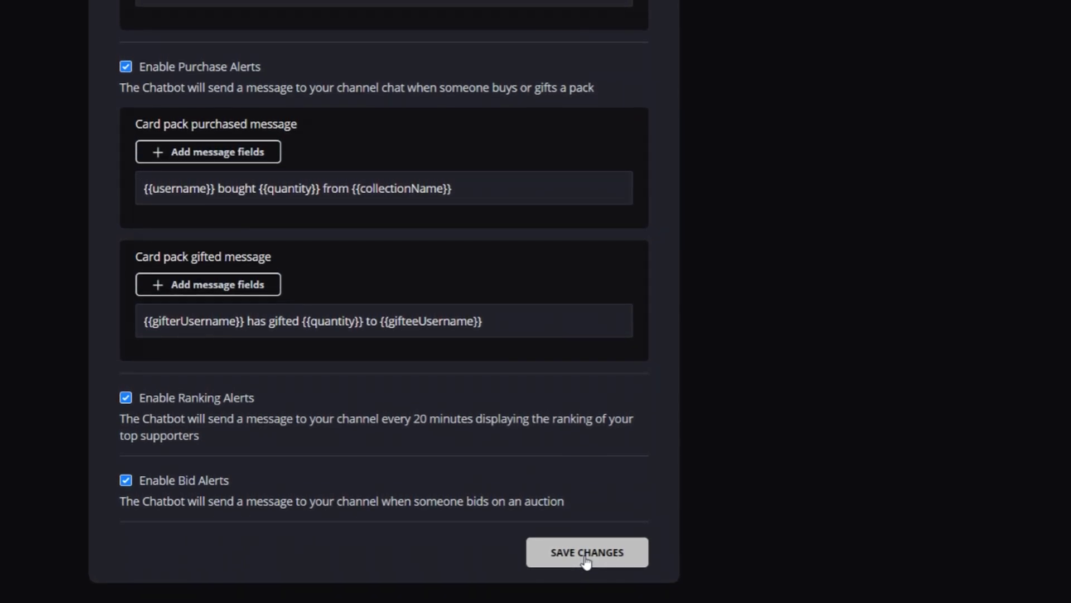
click(586, 562)
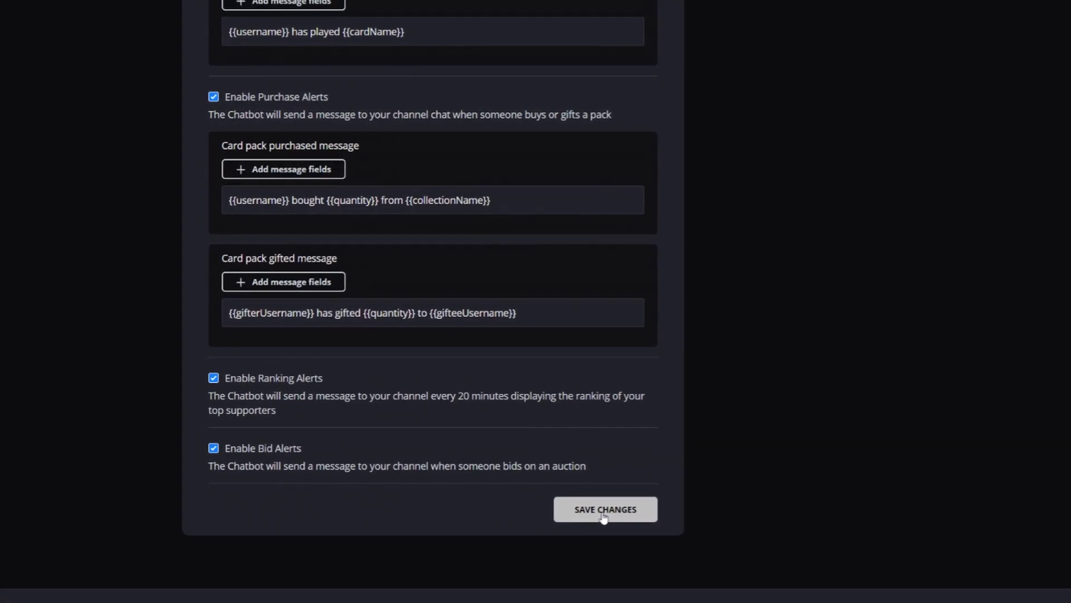
Toggle the chatbot off and back on, then switch off card and ranking alerts
scroll(514, 524, up, 8)
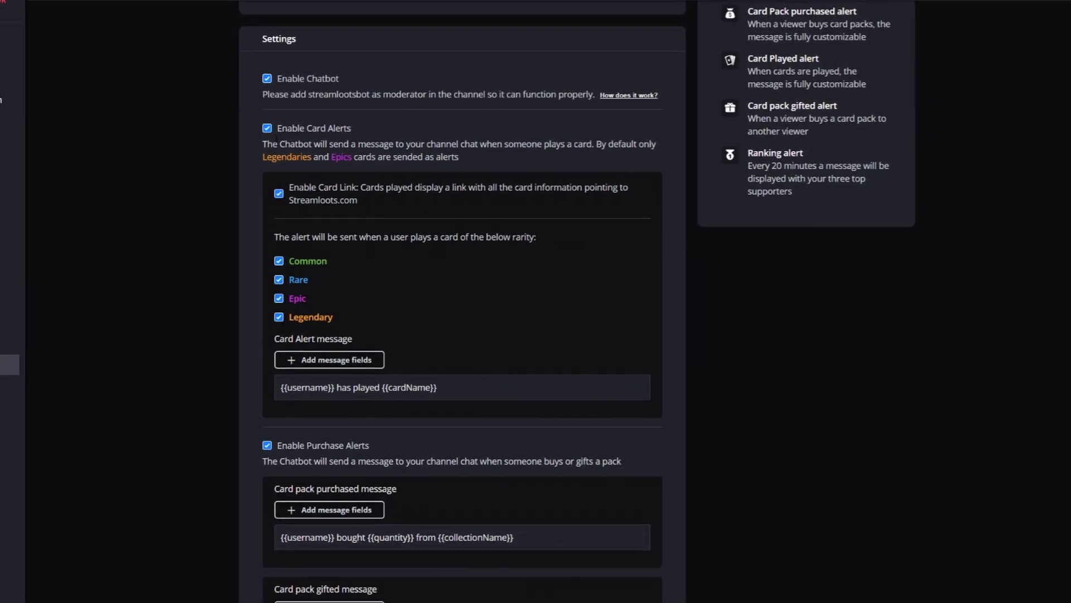
click(268, 78)
click(267, 78)
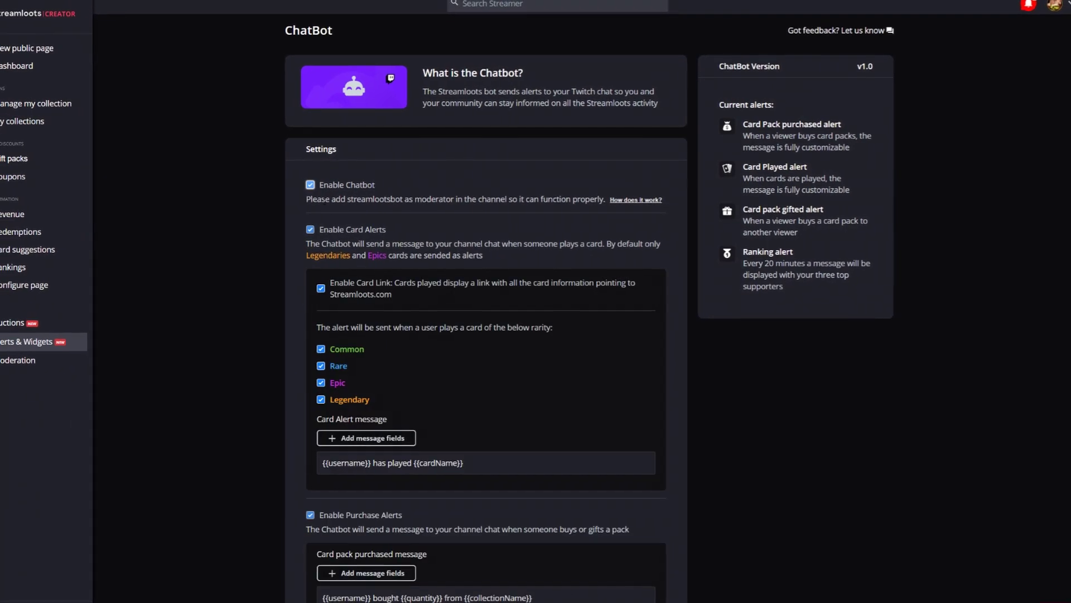
click(311, 229)
scroll(314, 334, down, 3)
click(311, 331)
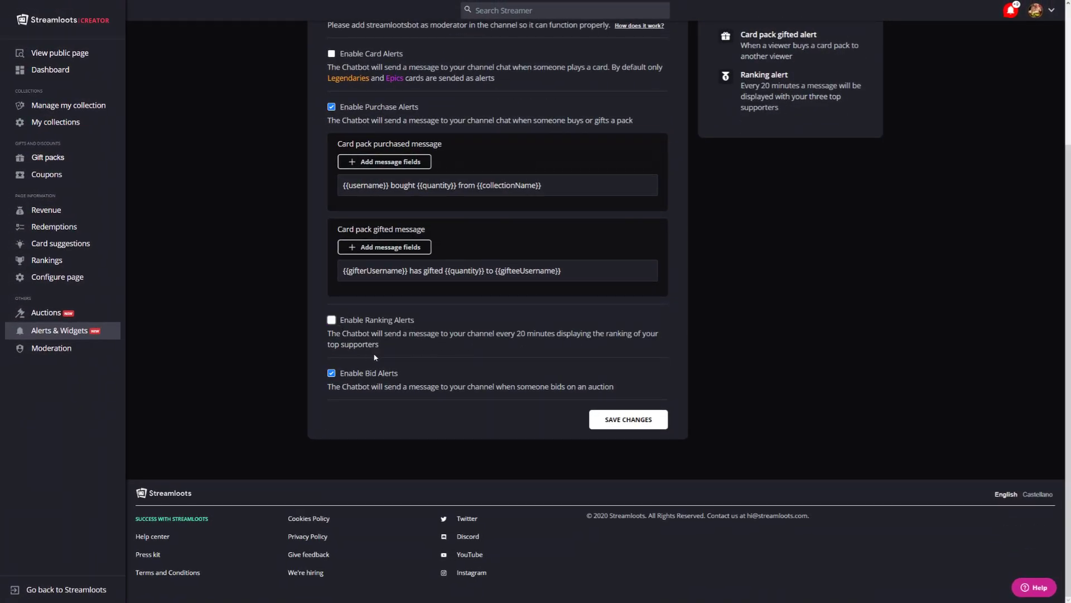
scroll(623, 474, up, 2)
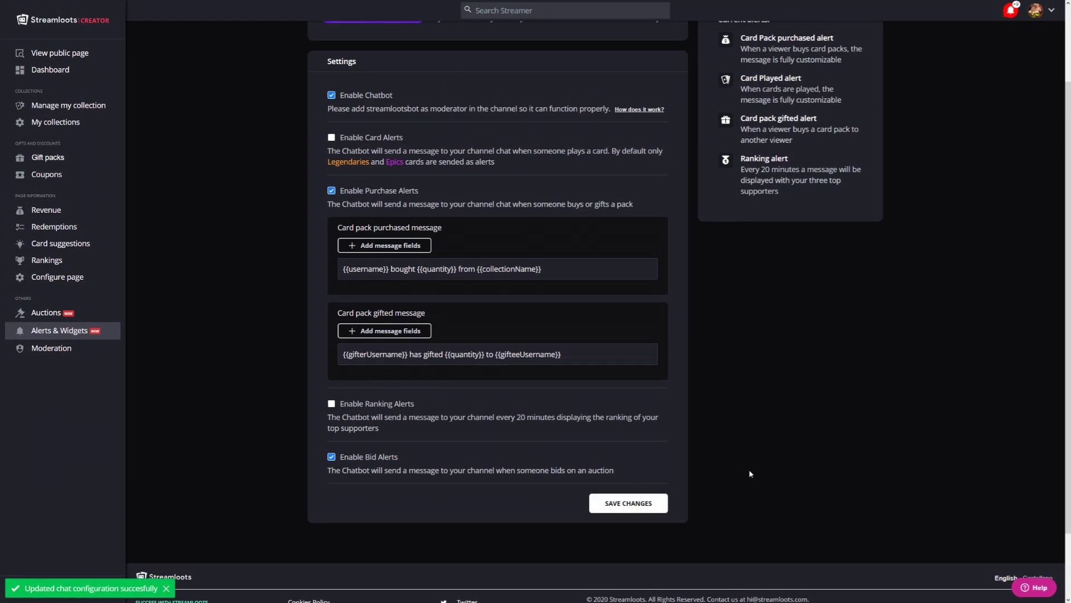
scroll(751, 474, up, 2)
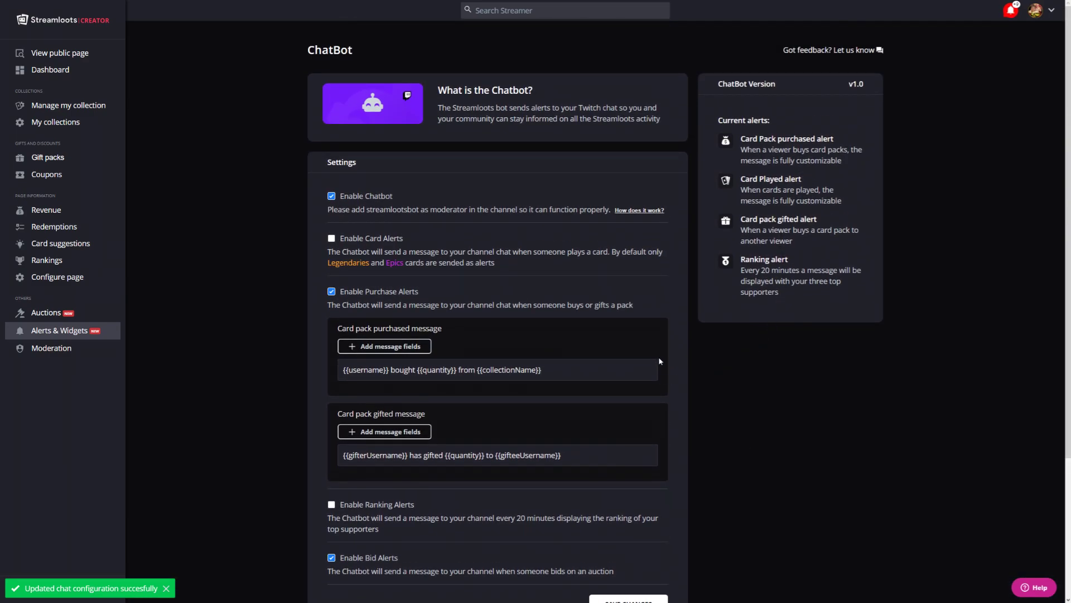
scroll(721, 416, down, 3)
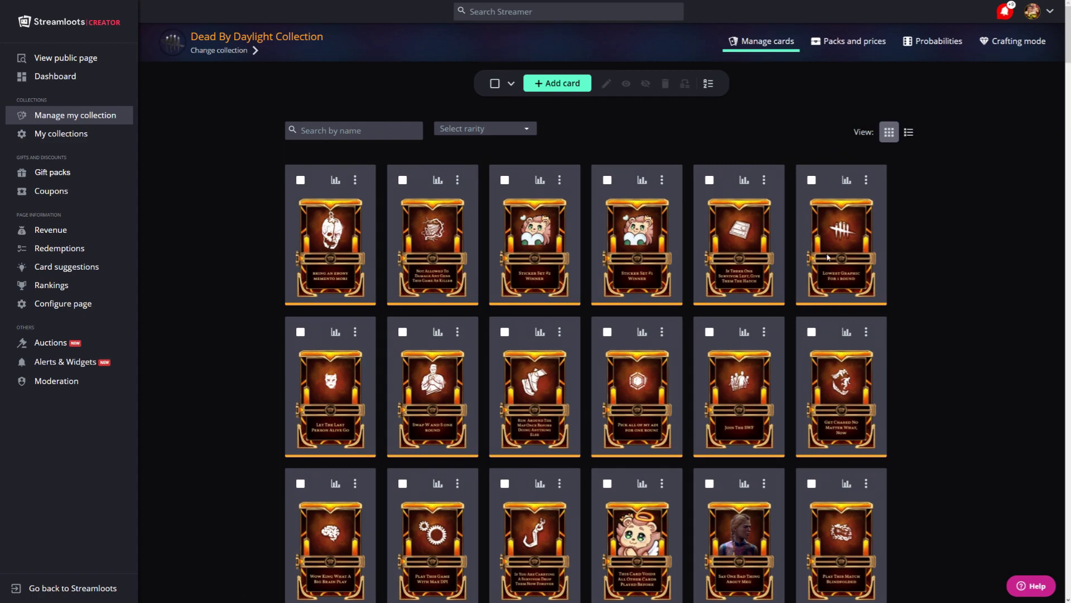
Edit the second card, 'Not Allowed To Damage Any Gens This Game', from its menu
click(458, 181)
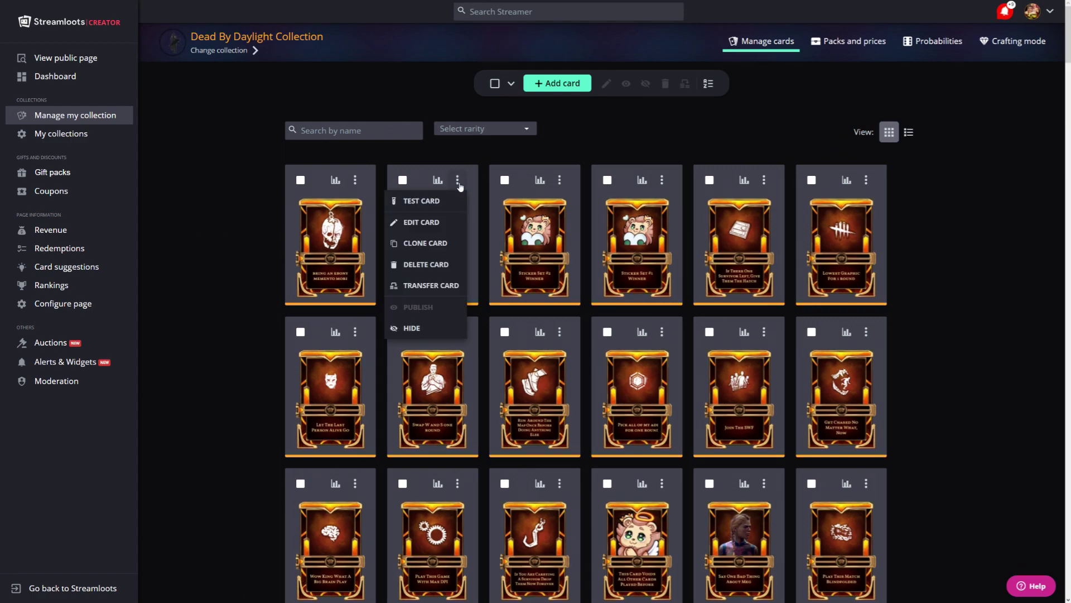
click(430, 222)
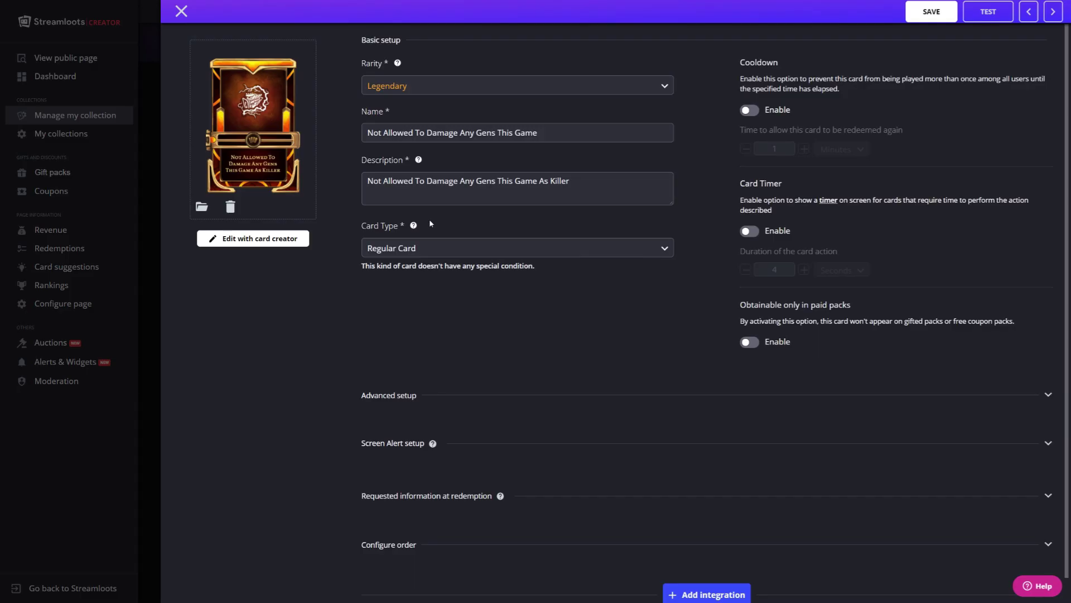
Attach the Chatbot: Custom card messages integration from the available integrations list
scroll(690, 569, down, 1)
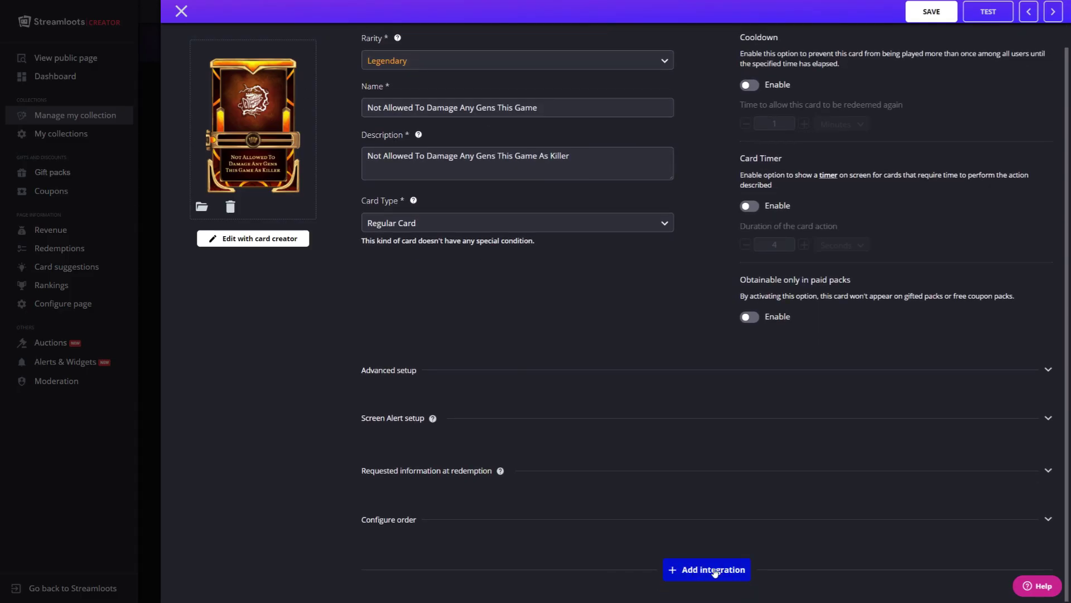
click(720, 564)
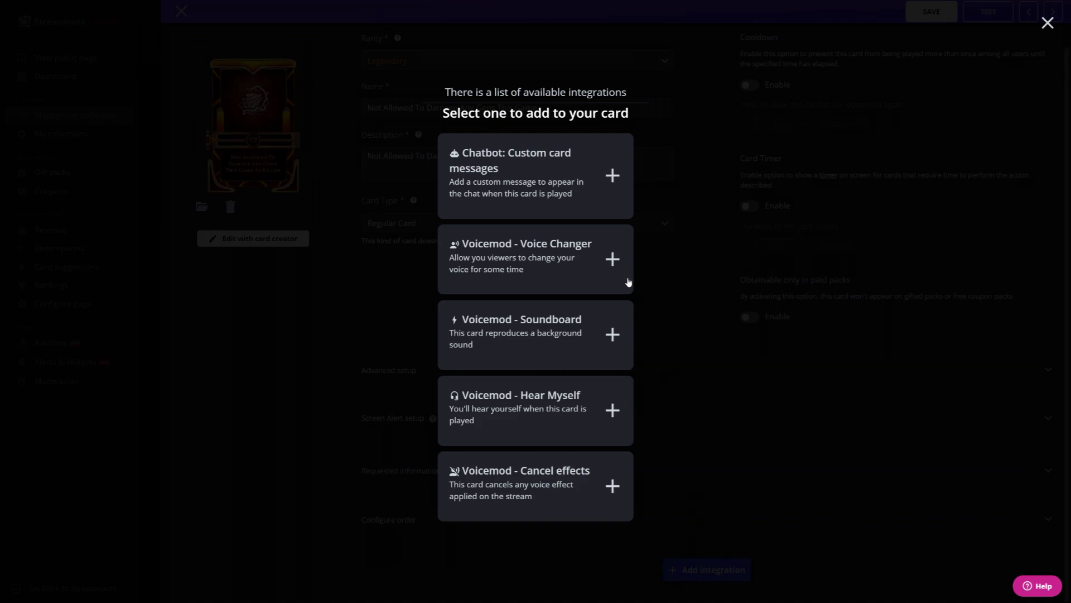
click(517, 188)
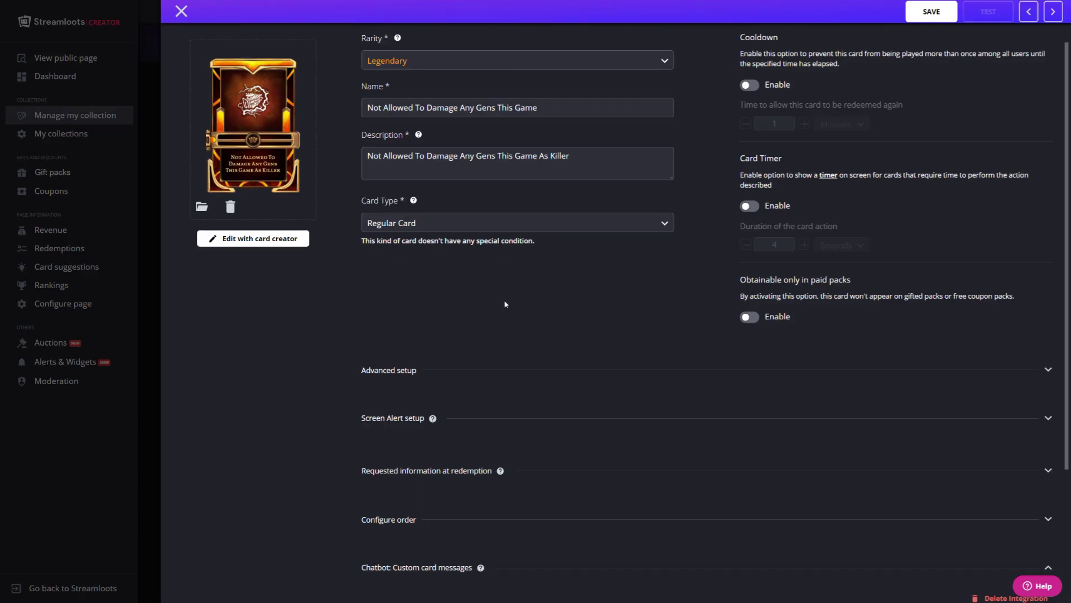
scroll(512, 315, down, 3)
mouse_move(419, 465)
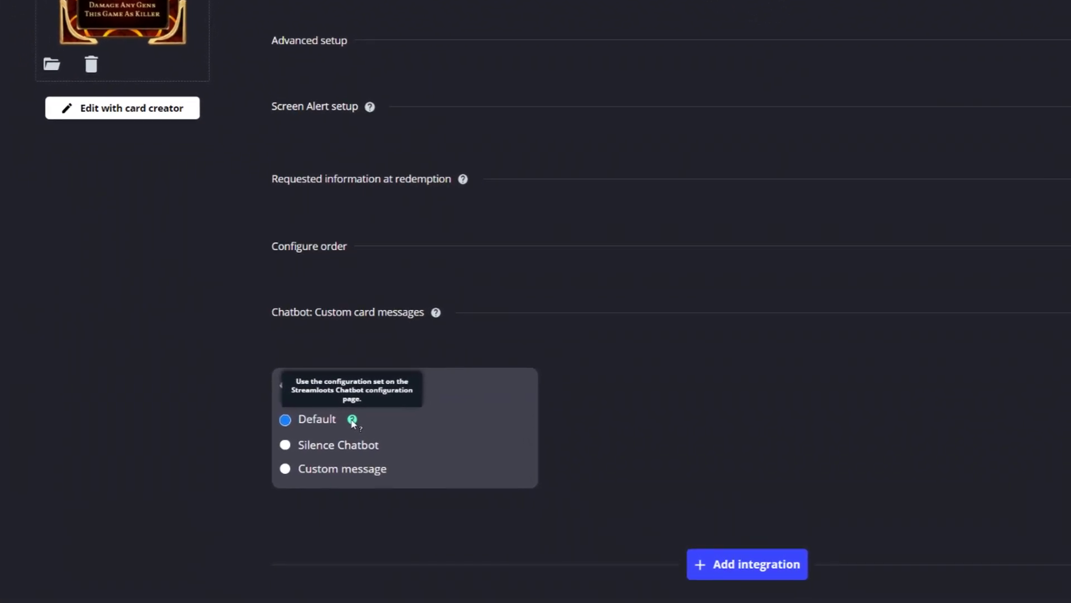
Switch from Silence Chatbot to a Custom message reading '{{username}} has played this card!'
click(208, 390)
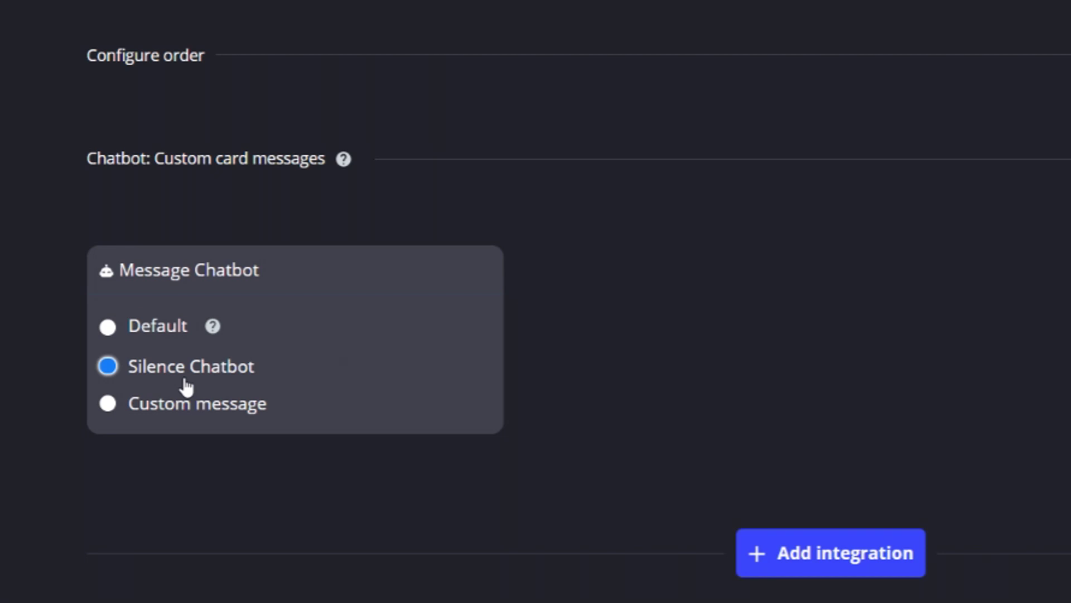
click(167, 407)
scroll(251, 279, down, 5)
click(231, 146)
click(241, 167)
text(has played thji)
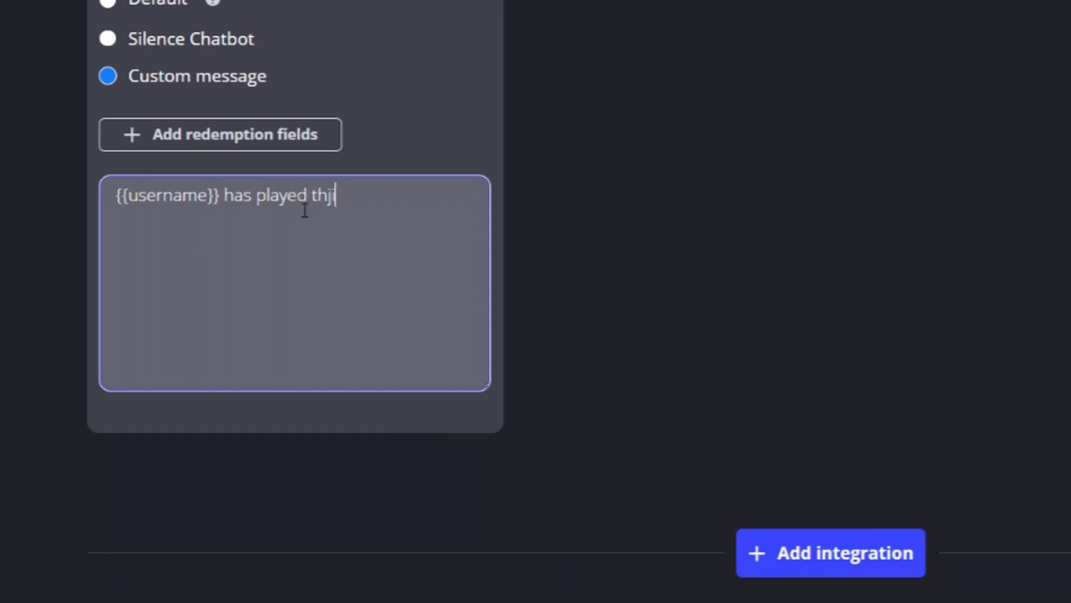
key(BackSpace)
text(is card!)
Replace the message with sample commands !redeem, then !micmute, then !slowmode
key(ctrl+a)
key(BackSpace)
text(!redeem)
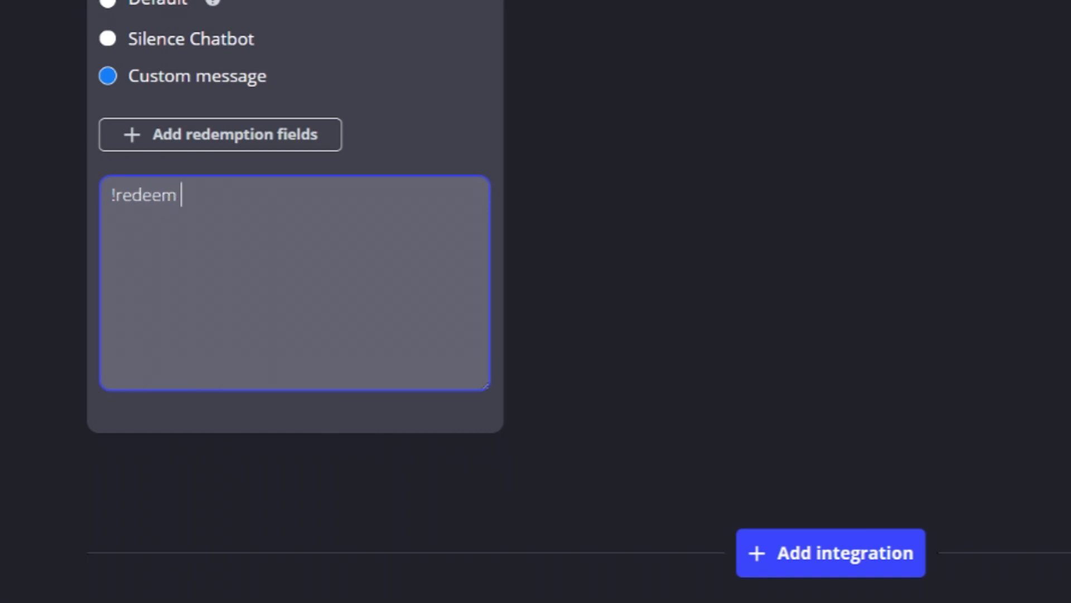
key(ctrl+a)
key(BackSpace)
text(!micmute)
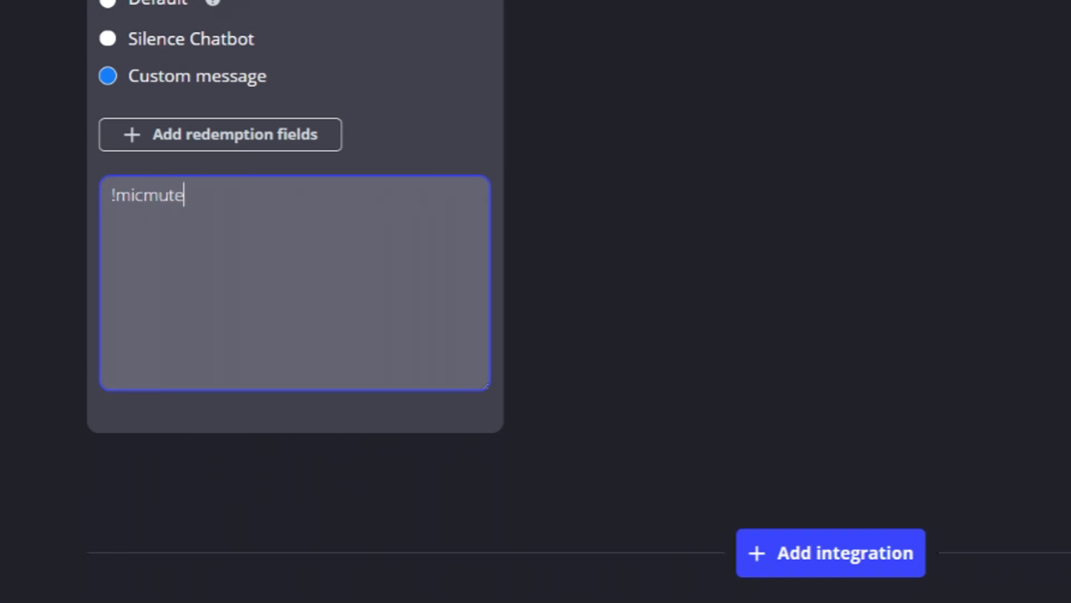
key(ctrl+a)
key(BackSpace)
text(!slowmode)
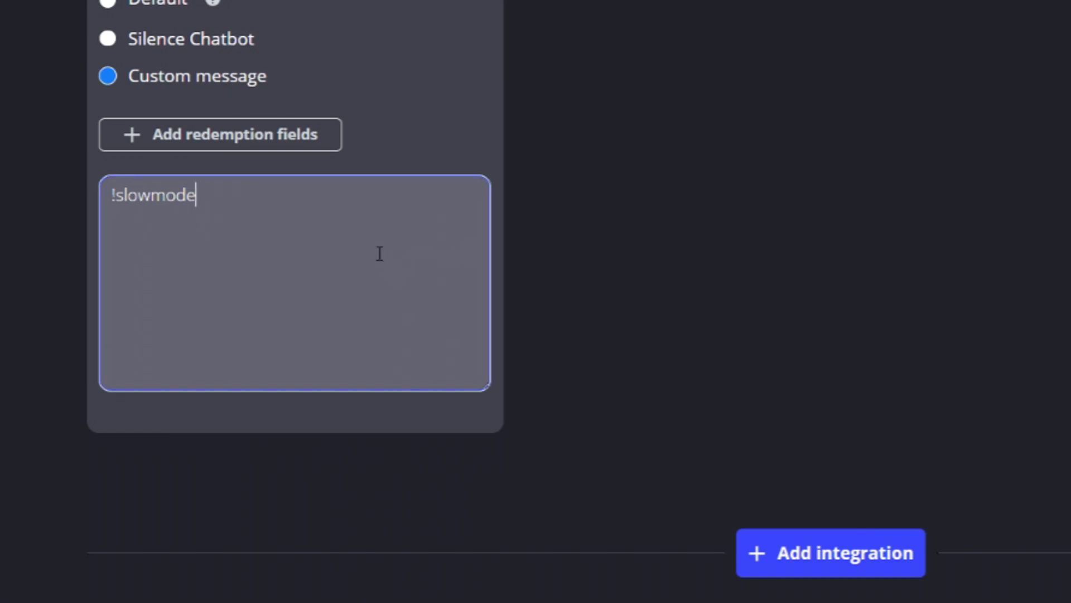
Append the username field after !slowmode, then clear the message box
click(223, 139)
click(253, 175)
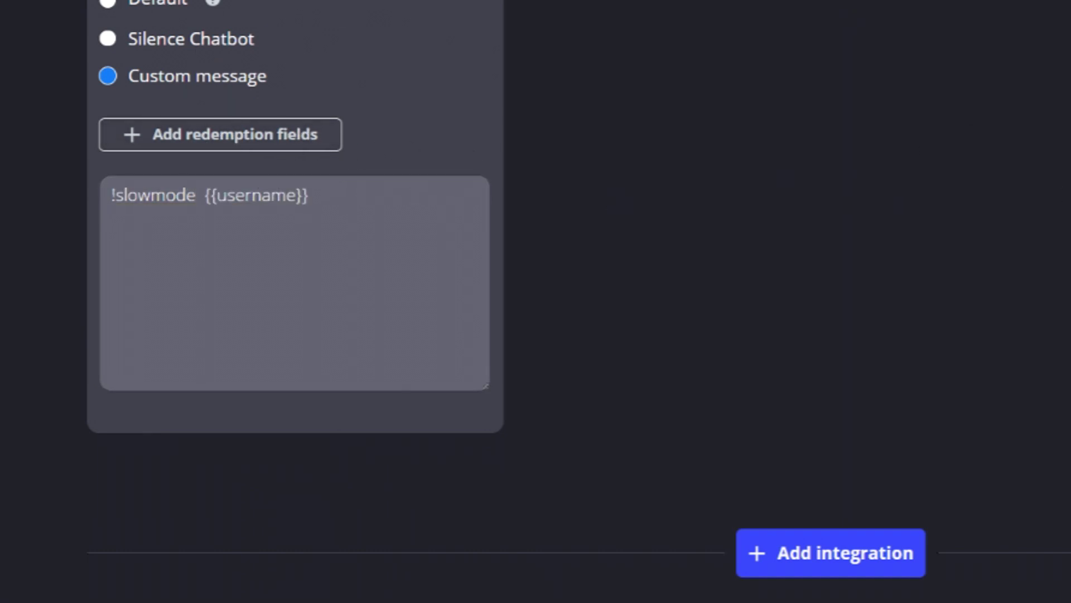
drag(391, 263, 66, 246)
key(BackSpace)
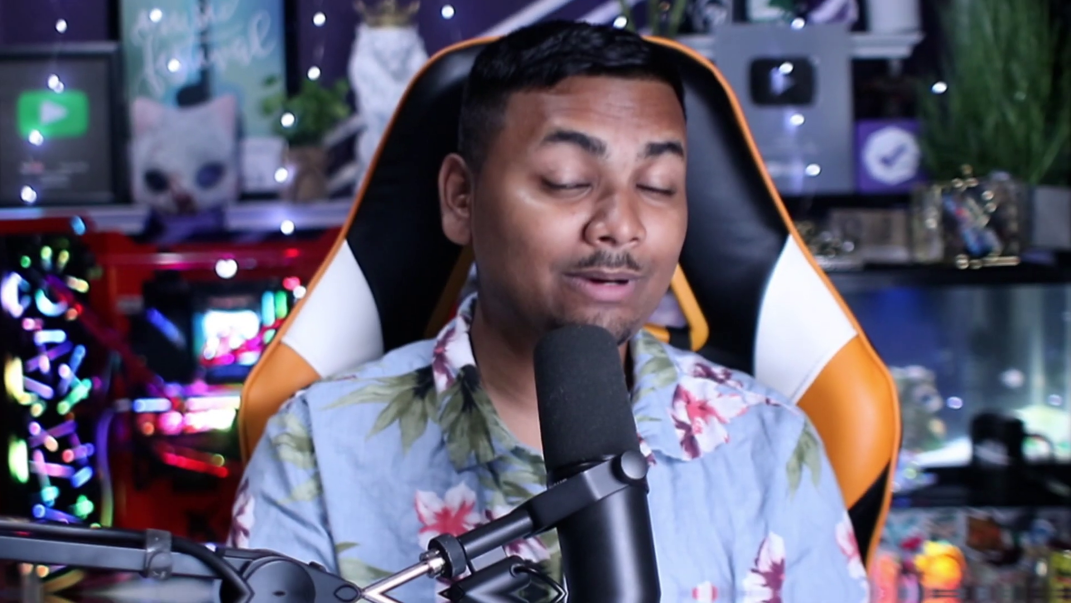